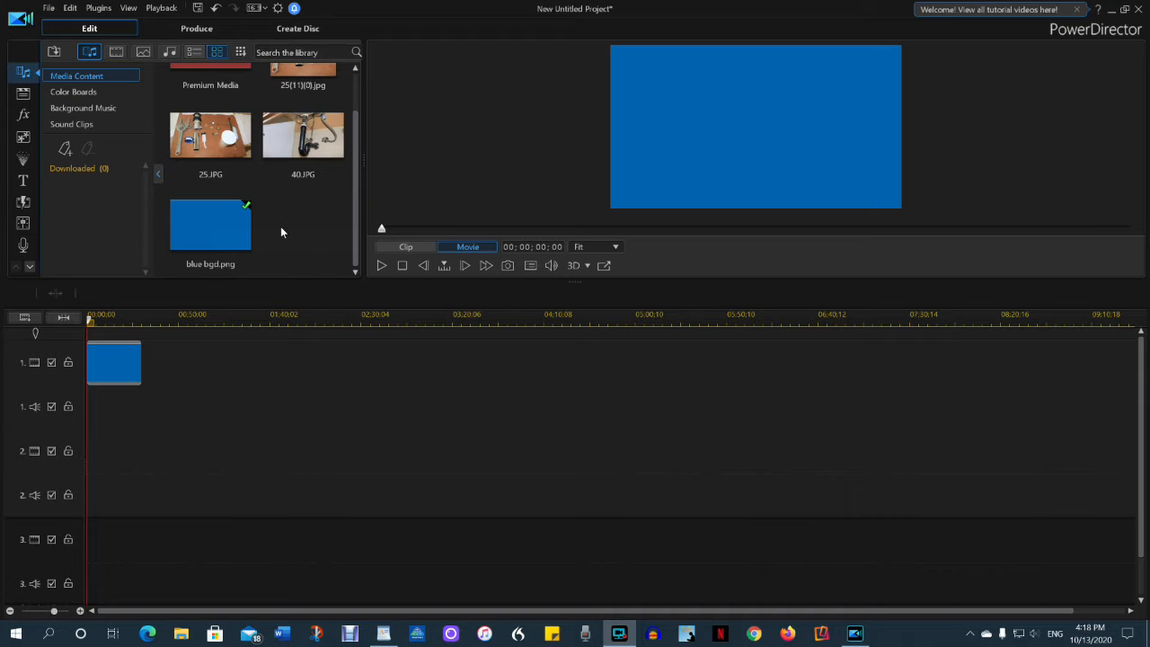
Stretch the blue background on track 1 to fill the frame and place 40.JPG at the start of track 3.
left_click(607, 114)
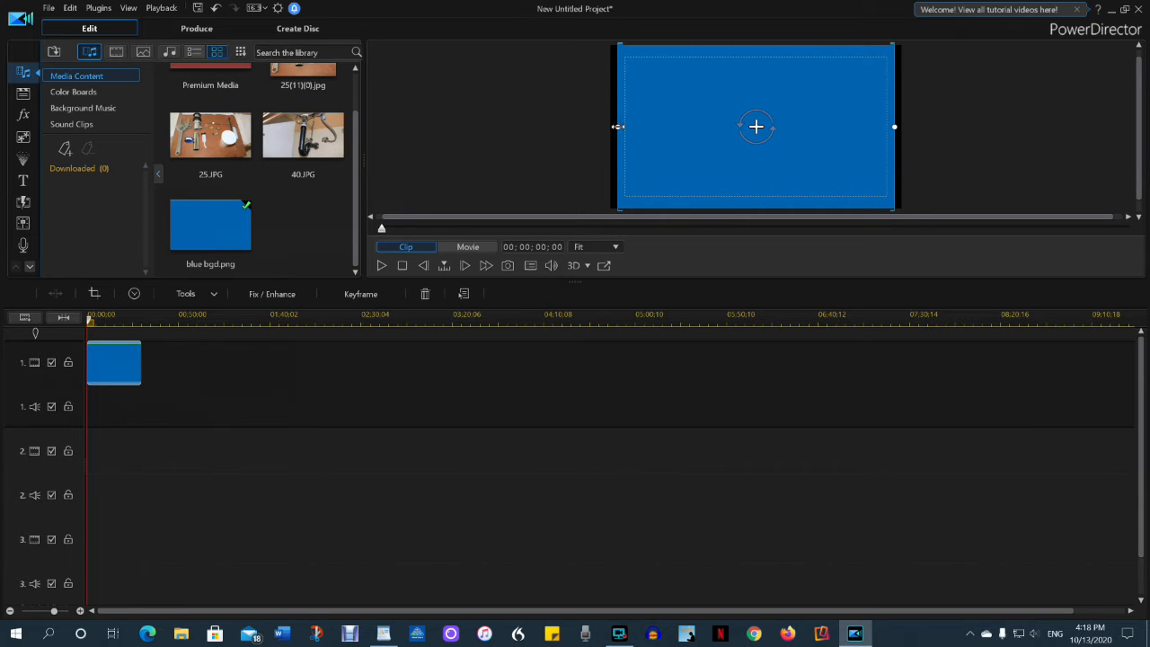
left_click_drag(619, 126, 608, 126)
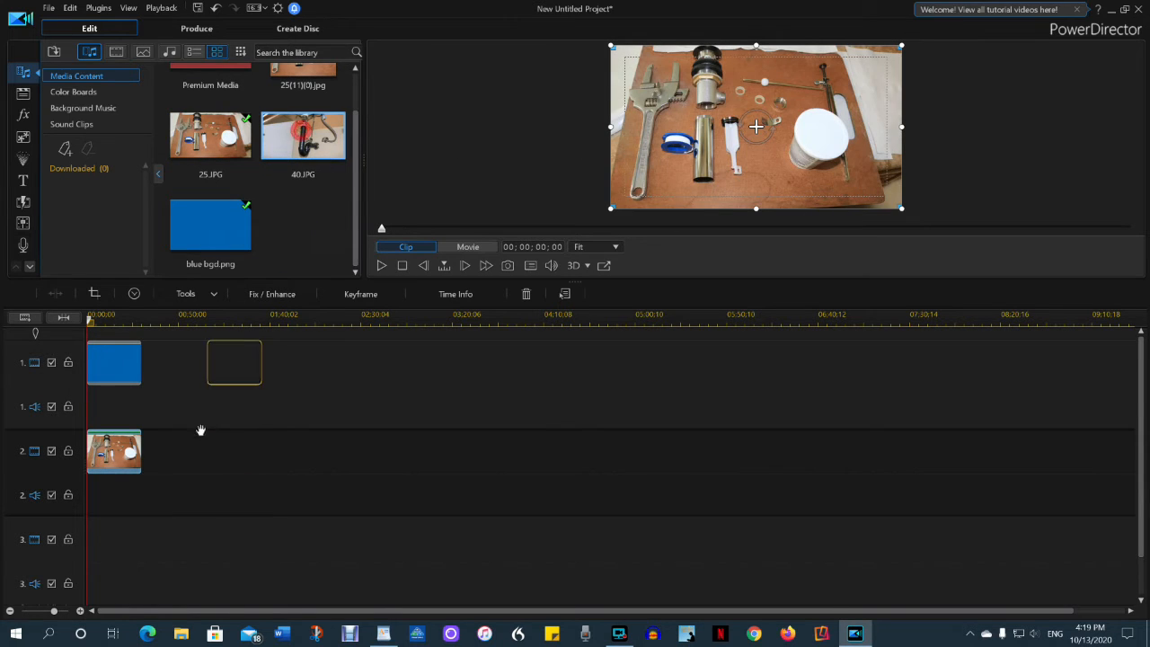
left_click_drag(201, 432, 88, 534)
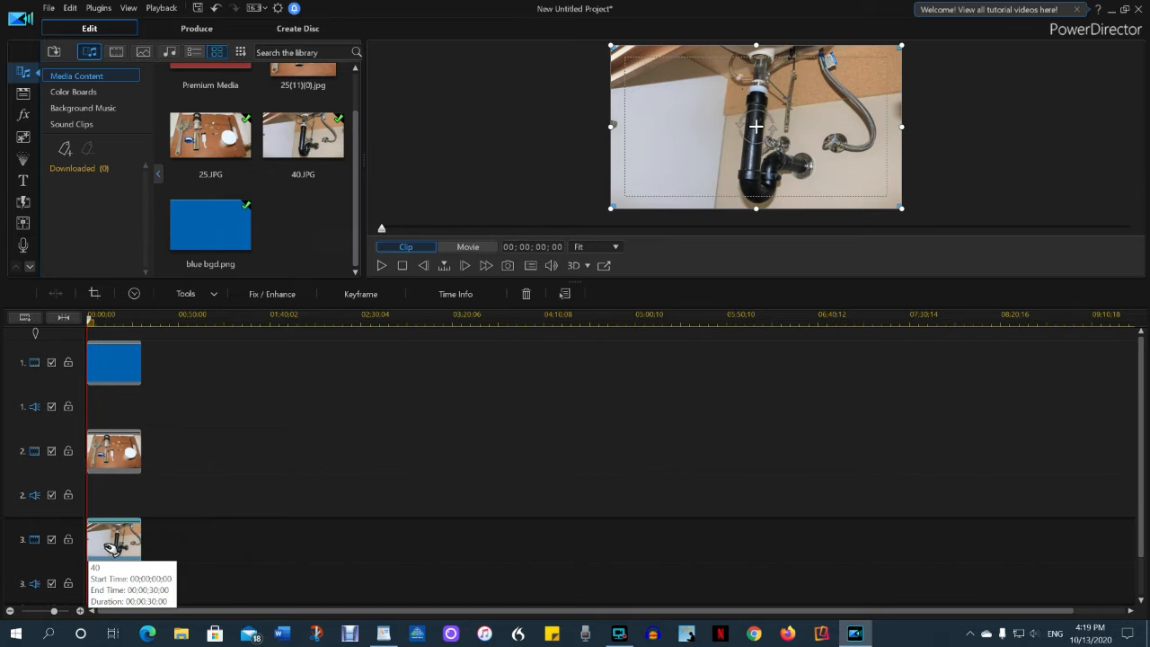
With track 3 temporarily hidden, crop its 40.JPG photo in freeform from both sides to a narrow strip around the drain pipe.
left_click(51, 539)
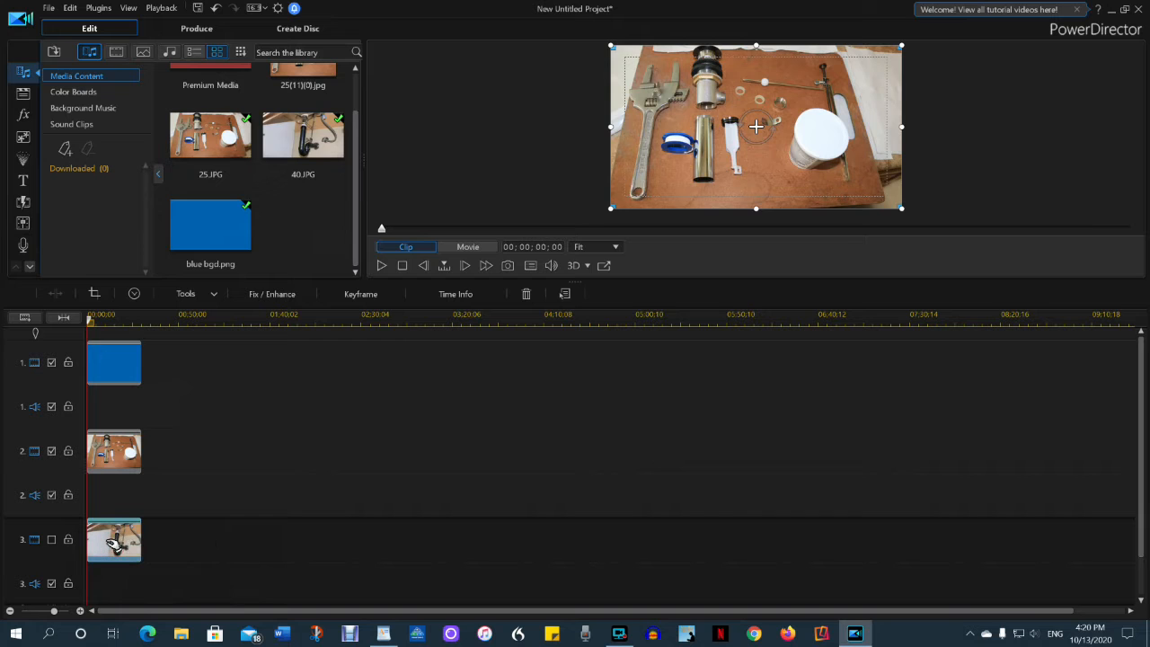
left_click(94, 293)
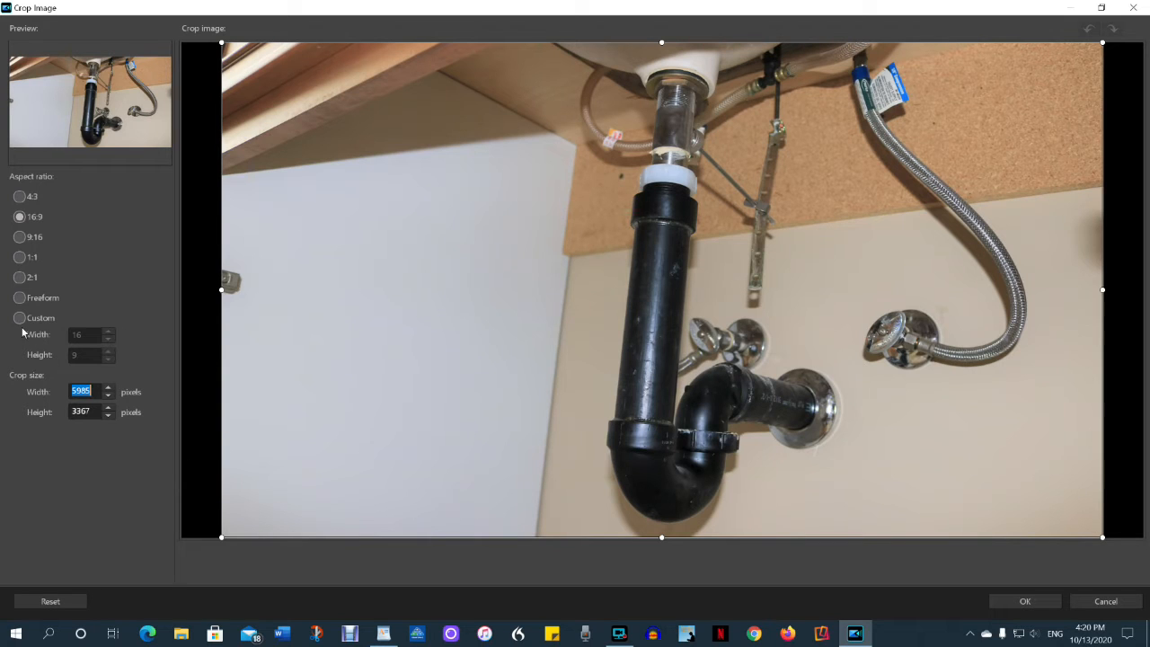
left_click(21, 298)
left_click_drag(219, 289, 600, 296)
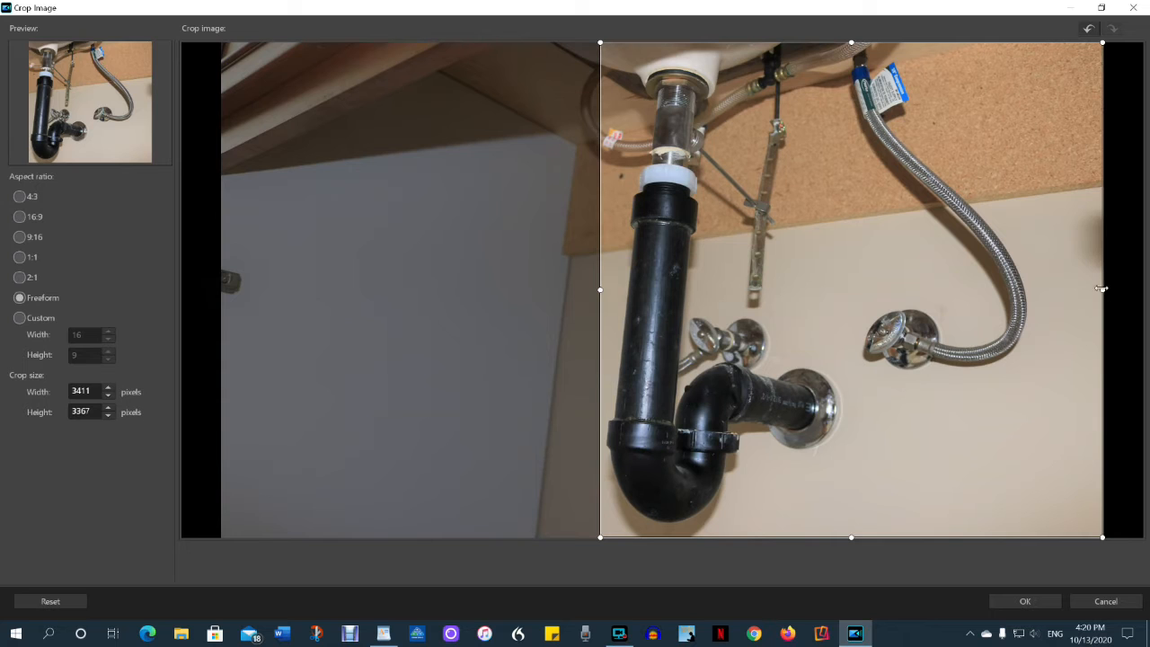
left_click_drag(1101, 289, 837, 304)
left_click(1027, 603)
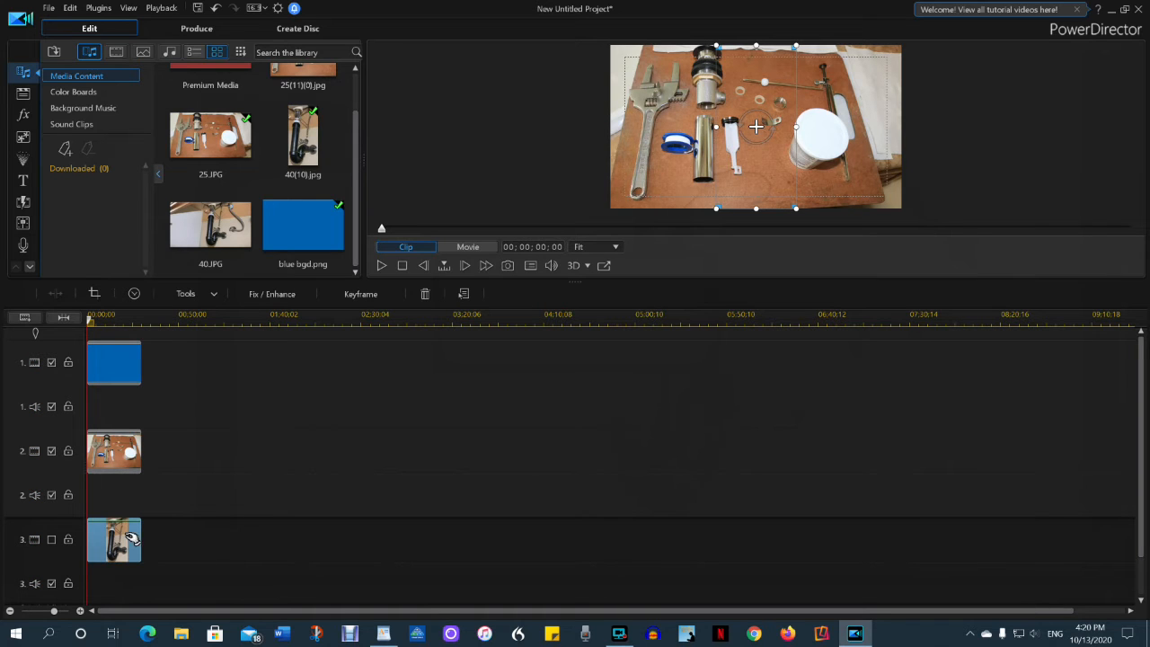
left_click(51, 540)
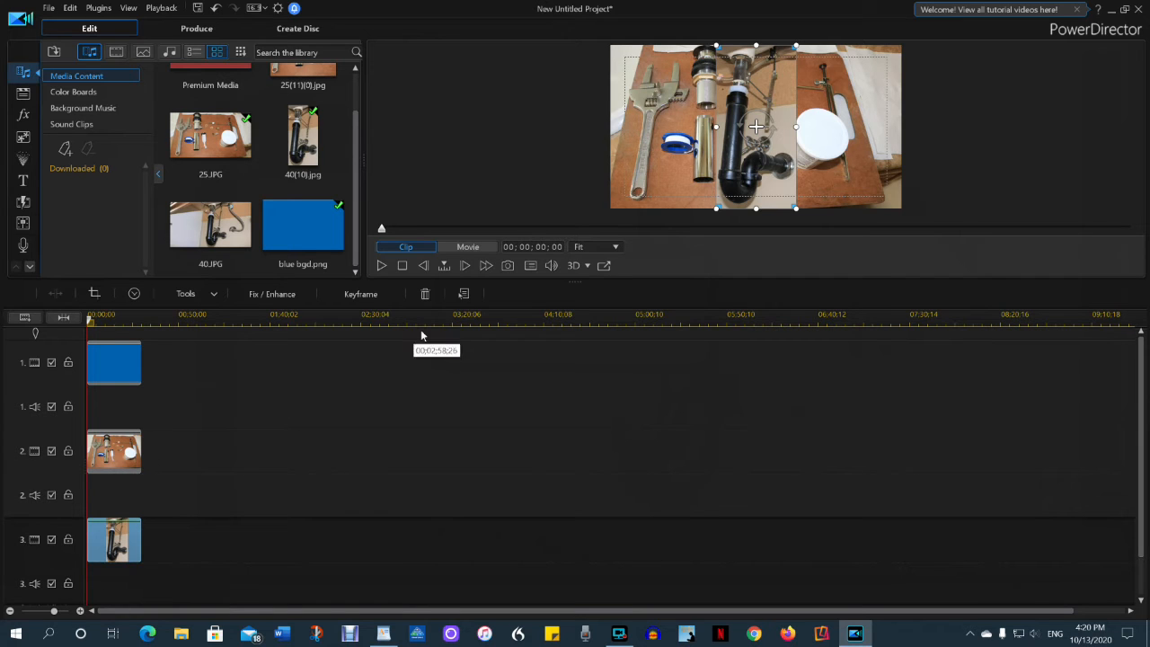
Move the cropped pipe photo horizontally in the preview until it meets the frame's right edge.
left_click_drag(760, 125, 784, 125)
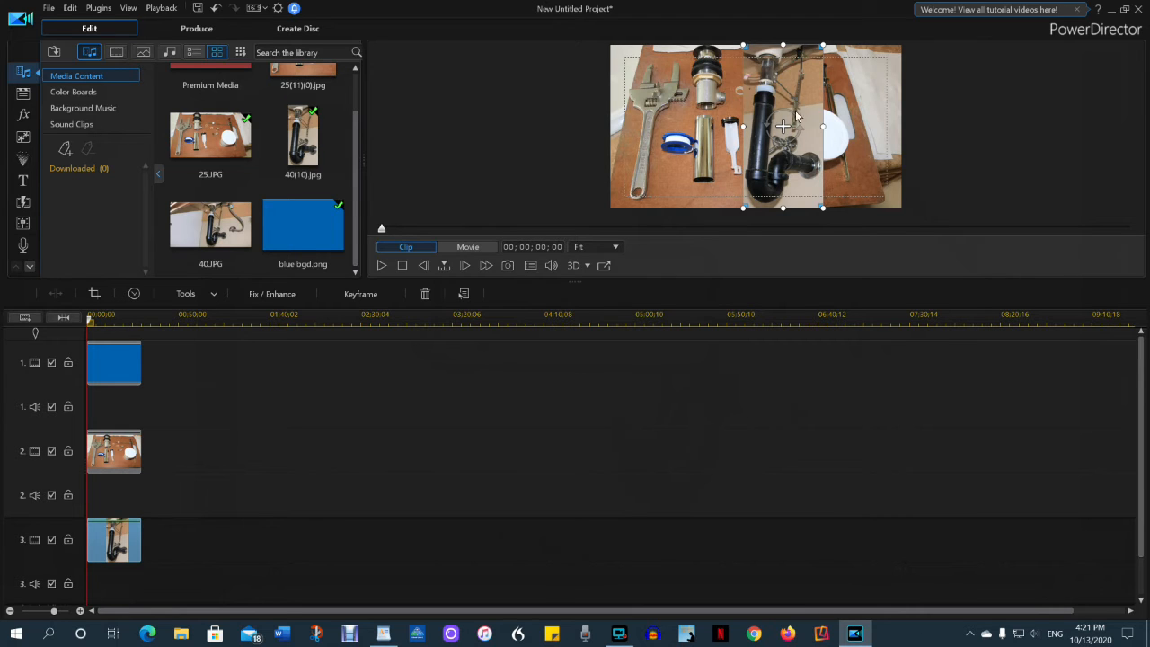
left_click(788, 126)
left_click_drag(789, 126, 861, 126)
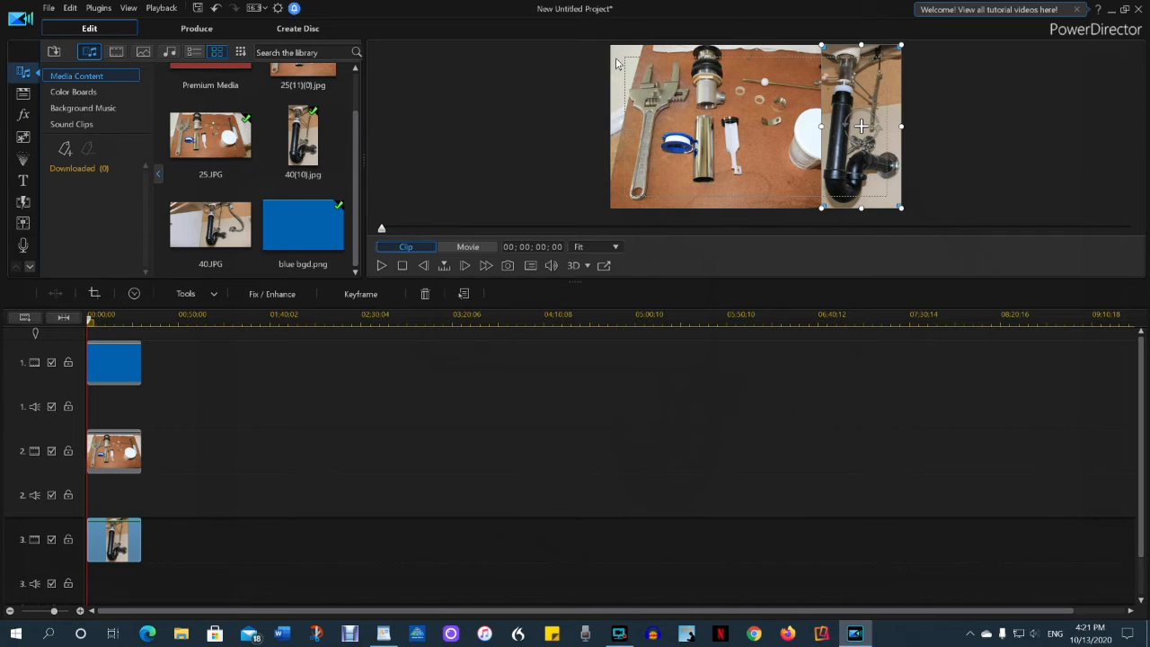
Review the display preferences for snapping to reference lines and the TV safe zone.
left_click(70, 9)
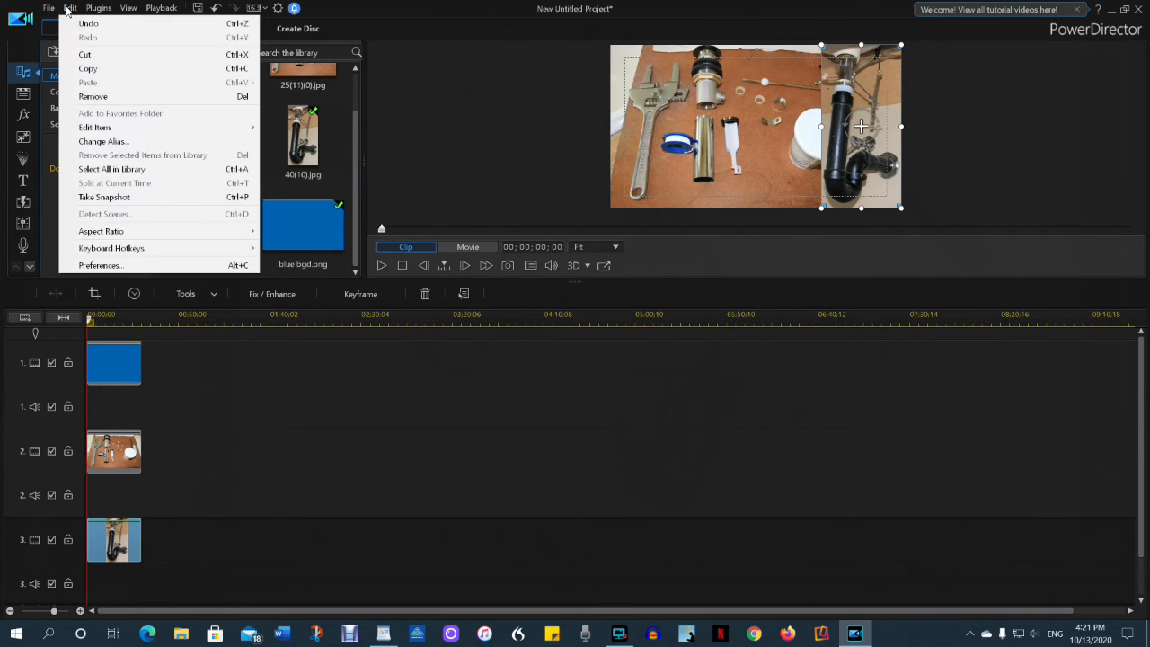
left_click(118, 265)
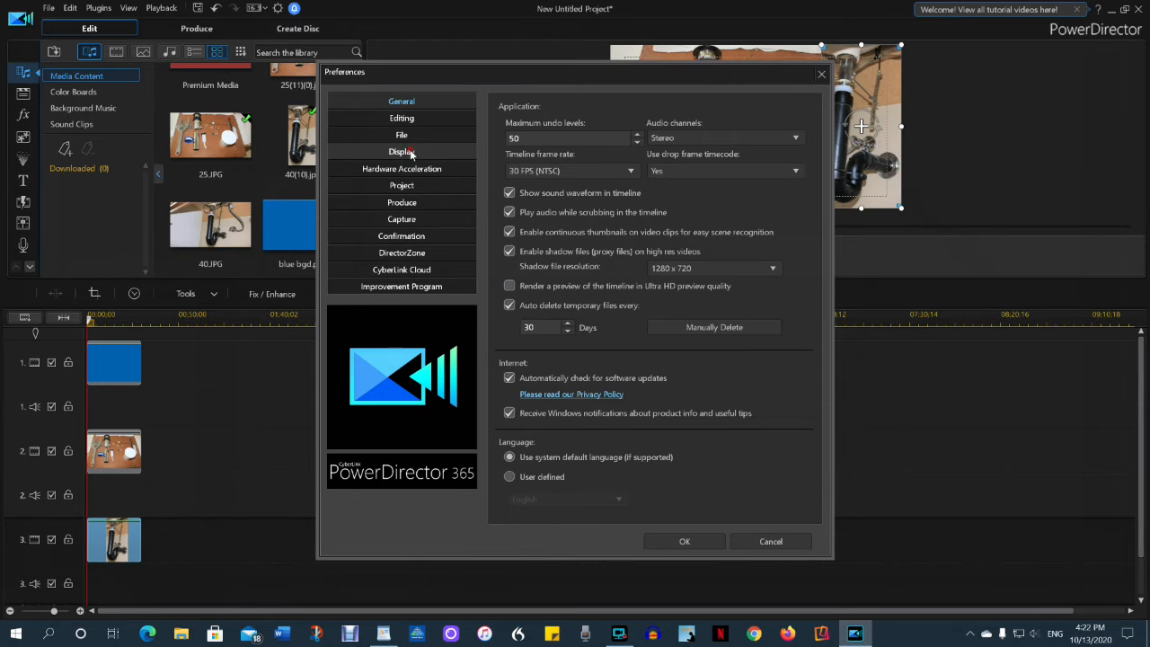
left_click(410, 153)
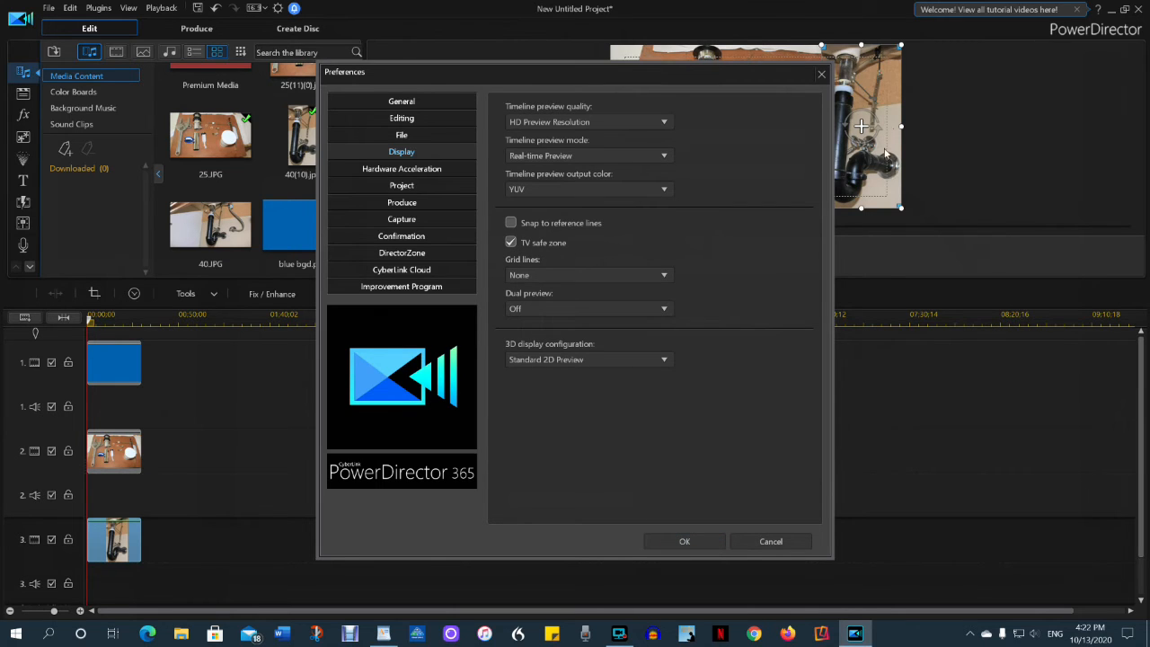
left_click(685, 542)
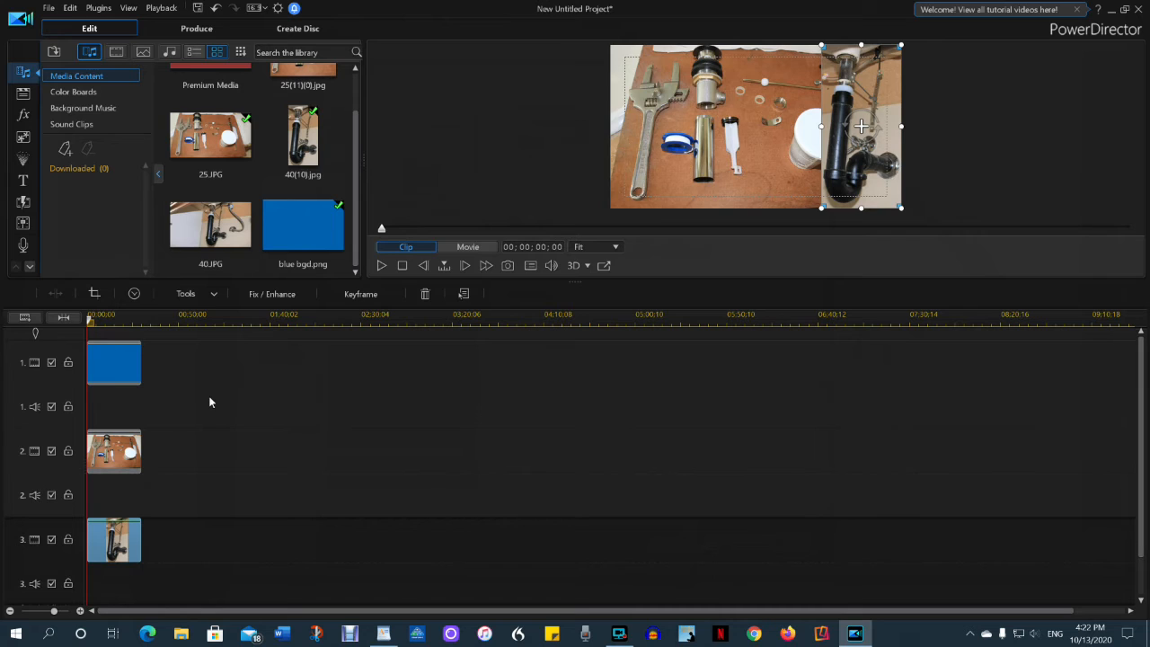
Hide and restore tracks 2 and 3 in turn to check how the photos overlap the background.
left_click(51, 451)
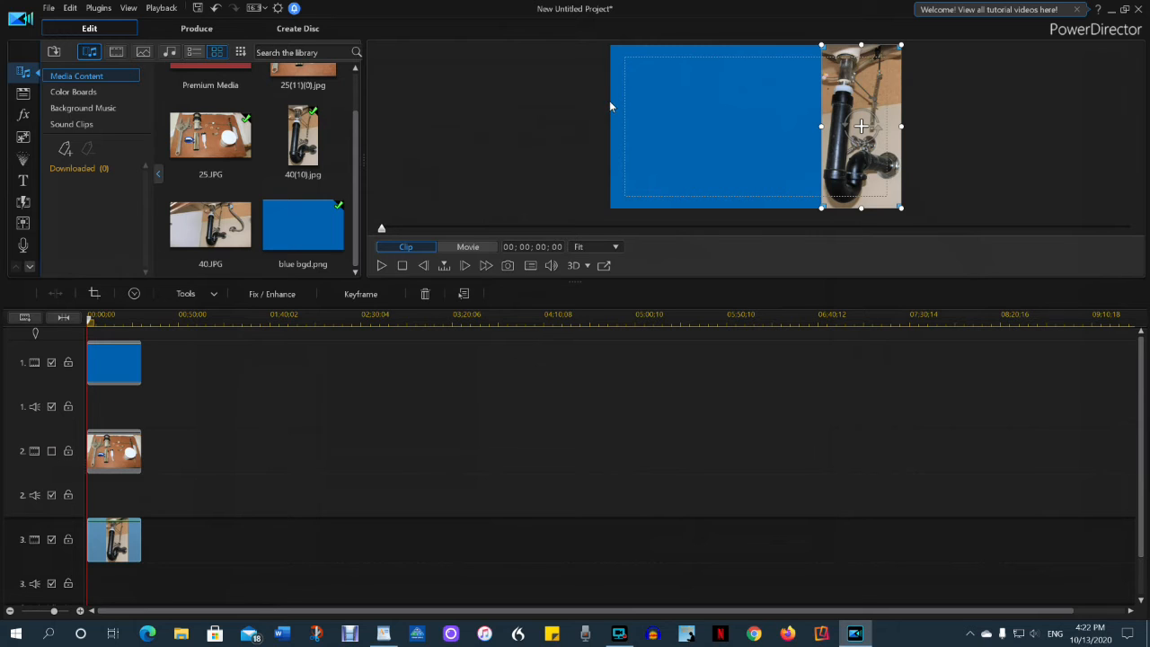
left_click(52, 451)
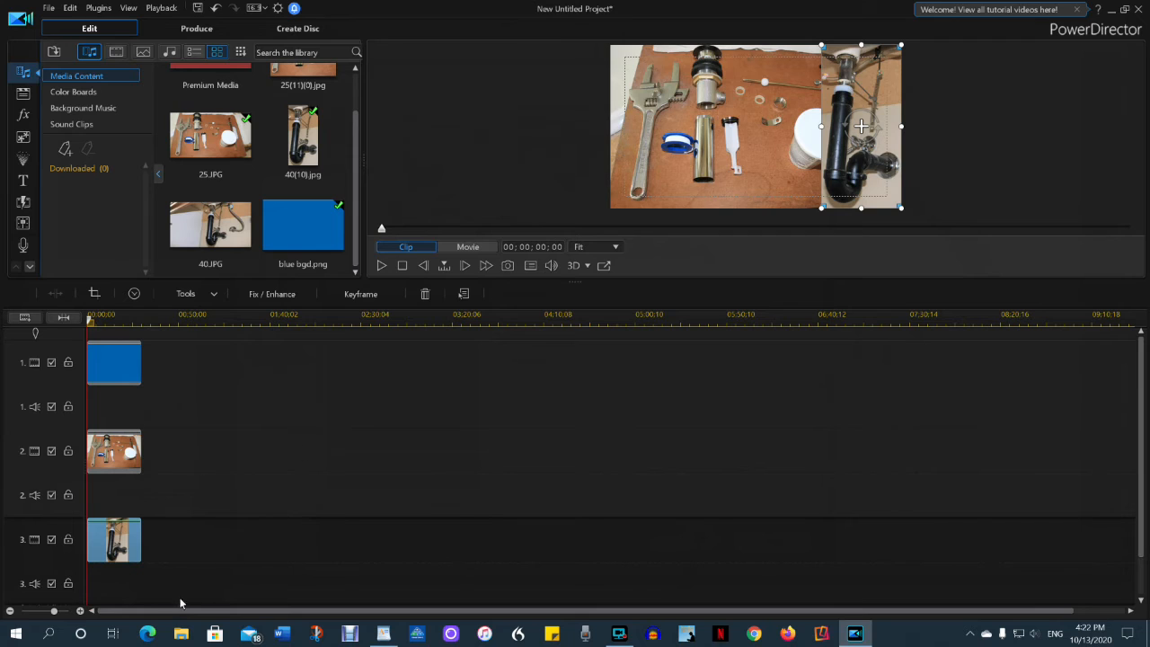
left_click(51, 539)
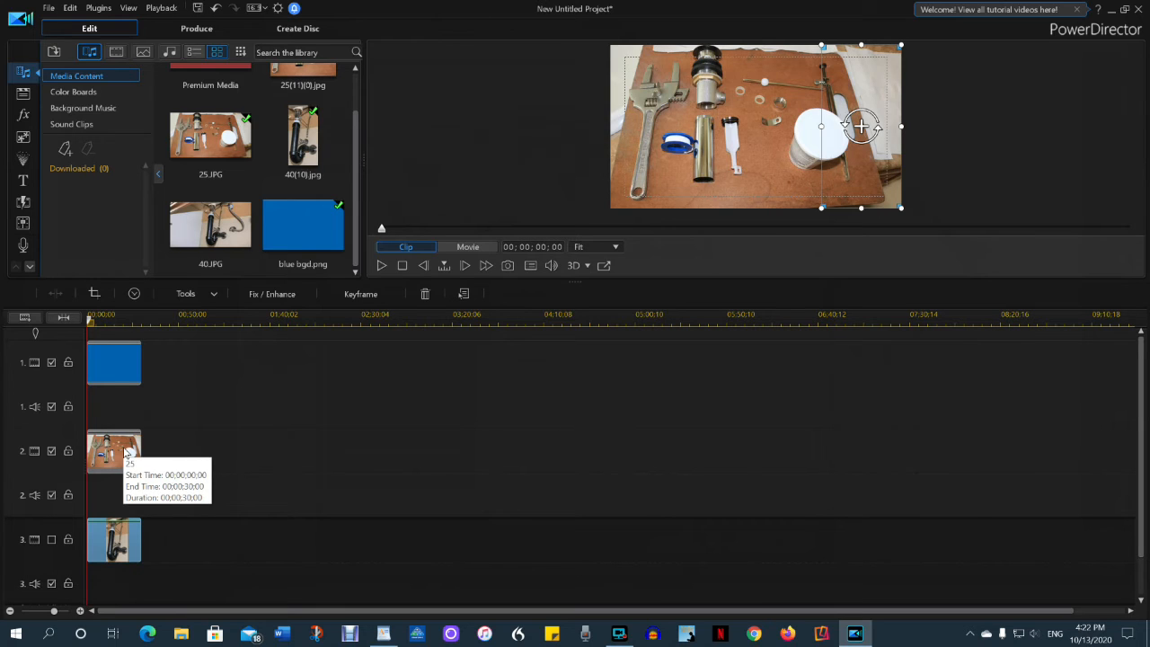
key("ctrl+z")
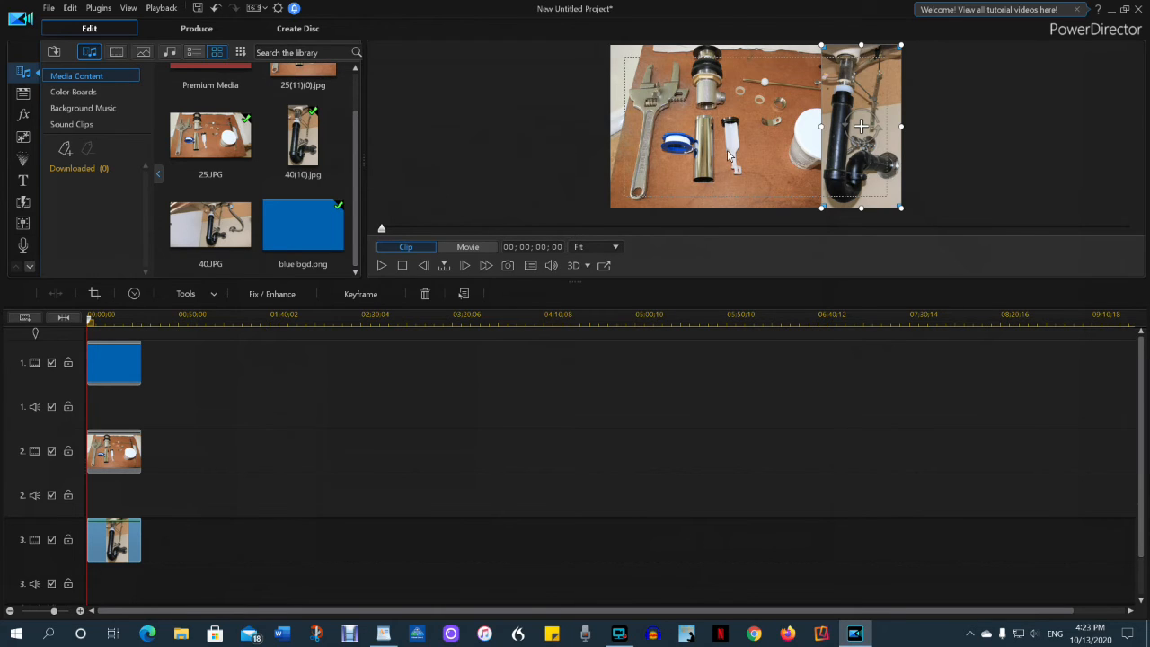
Shrink the tools photo and the pipe photo slightly so the blue background forms a border around them.
left_click(709, 119)
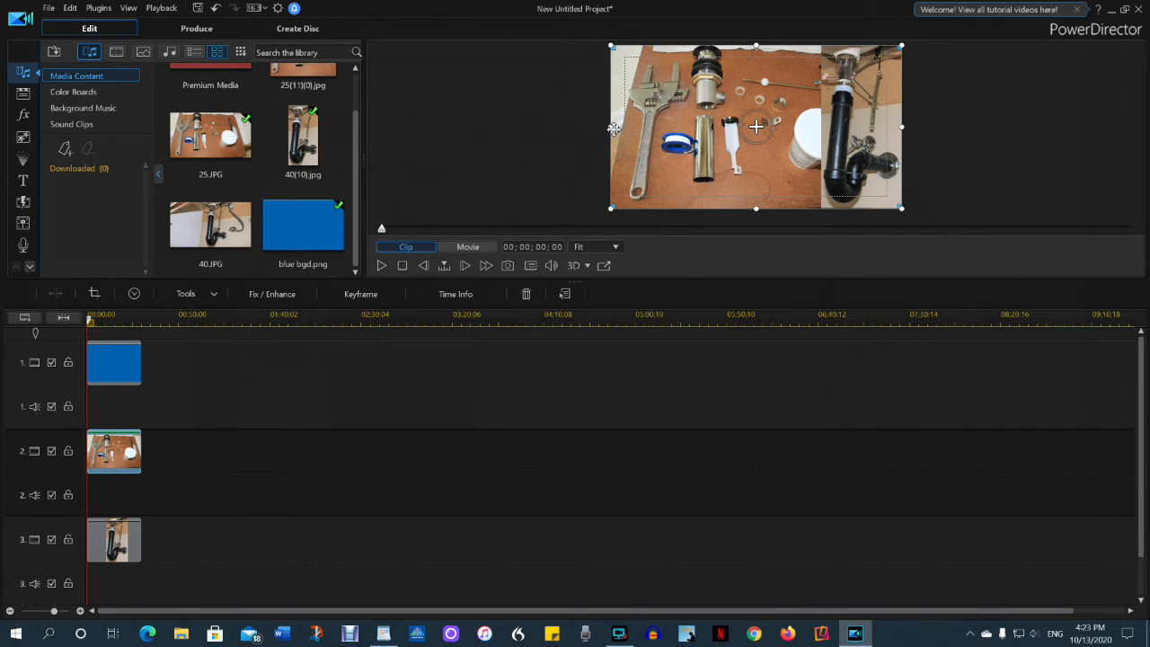
left_click_drag(612, 127, 620, 126)
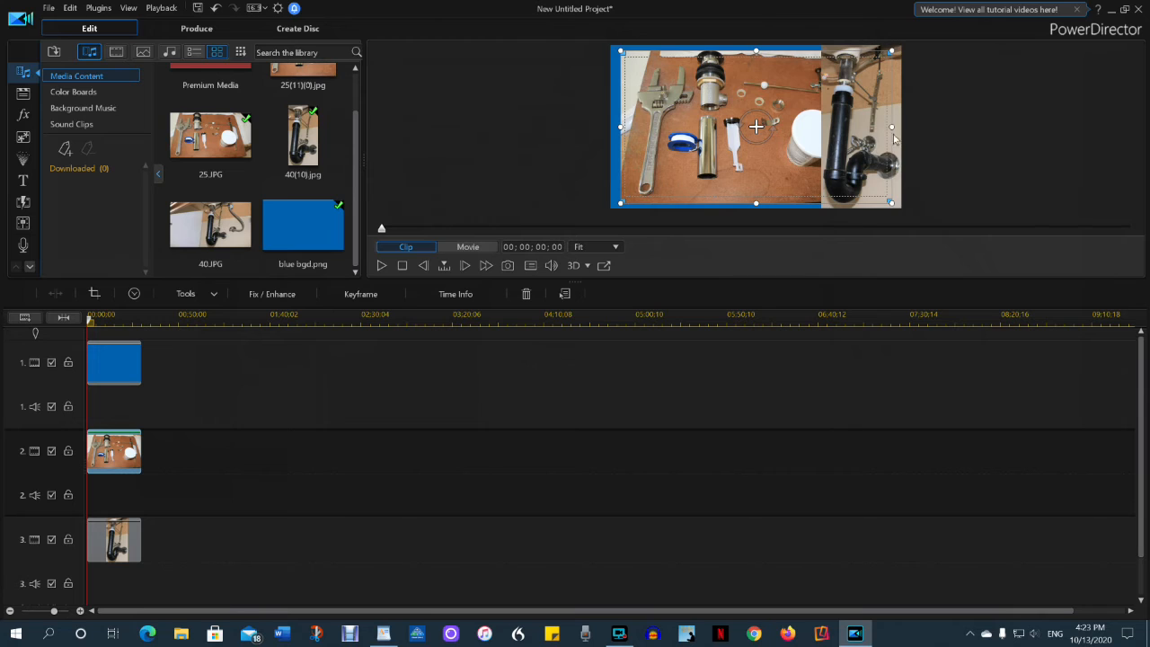
left_click(124, 538)
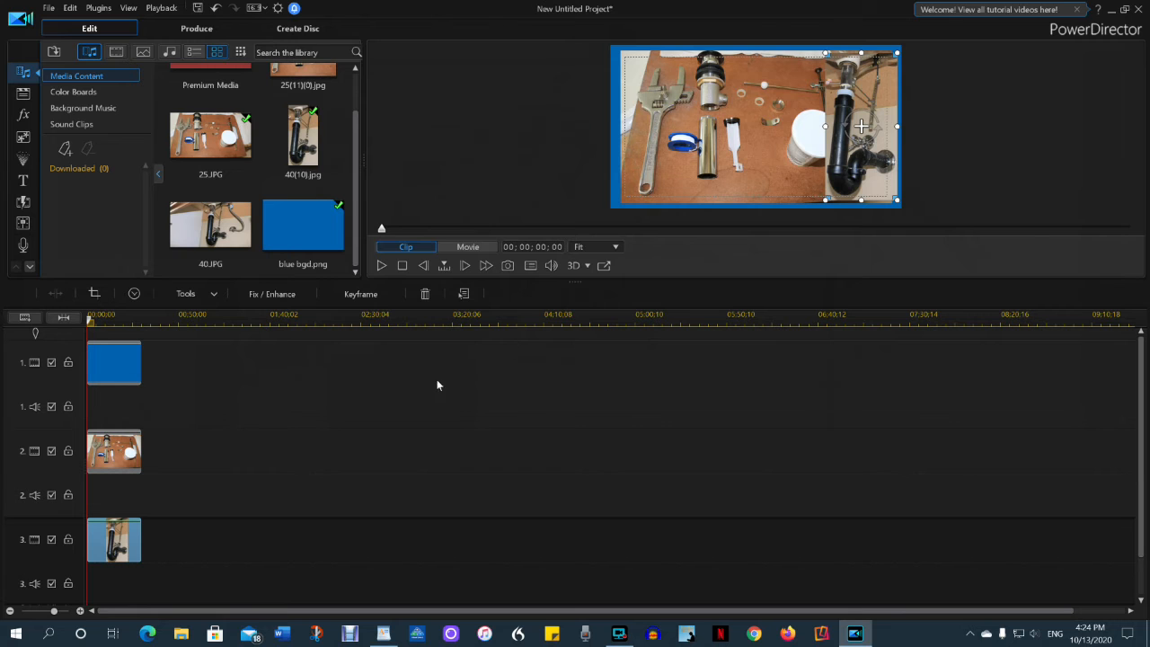
Crop the tools photo on track 2 in freeform from its right side to 4571 x 3367 pixels.
left_click(114, 458)
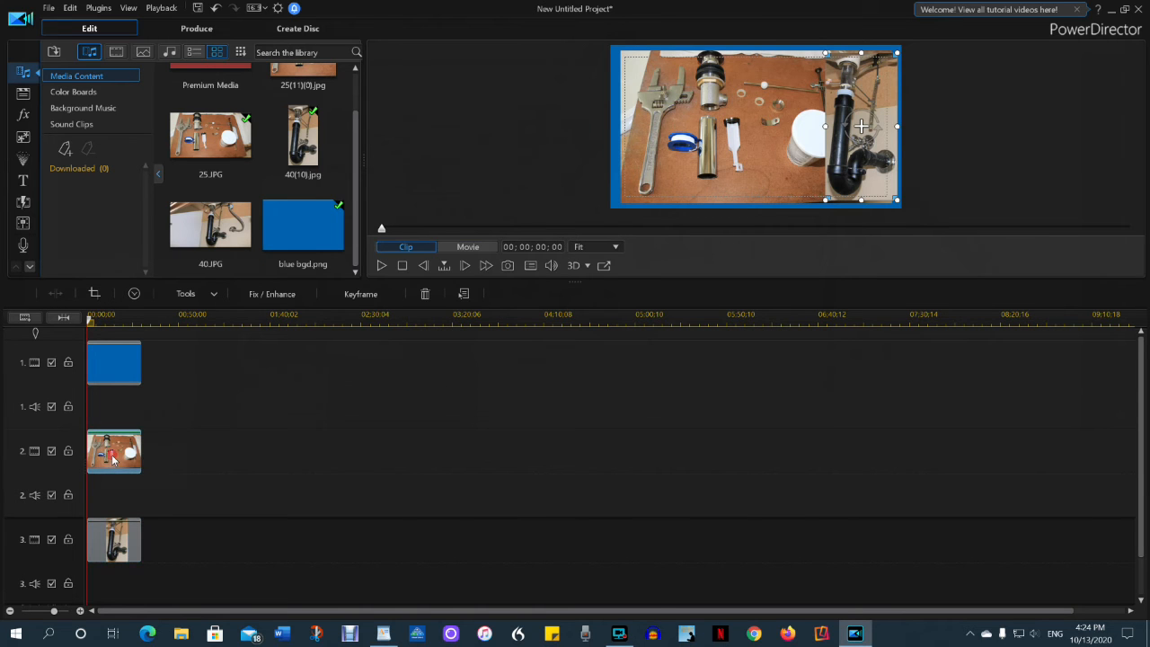
left_click(89, 293)
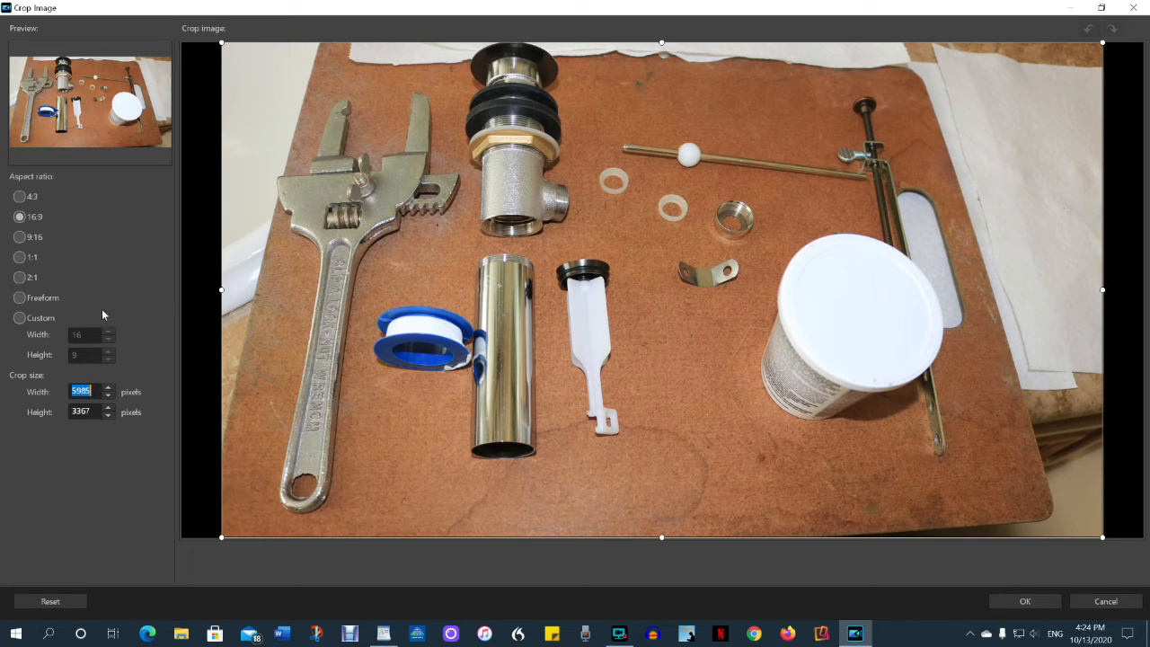
left_click(24, 302)
left_click_drag(1103, 290, 894, 297)
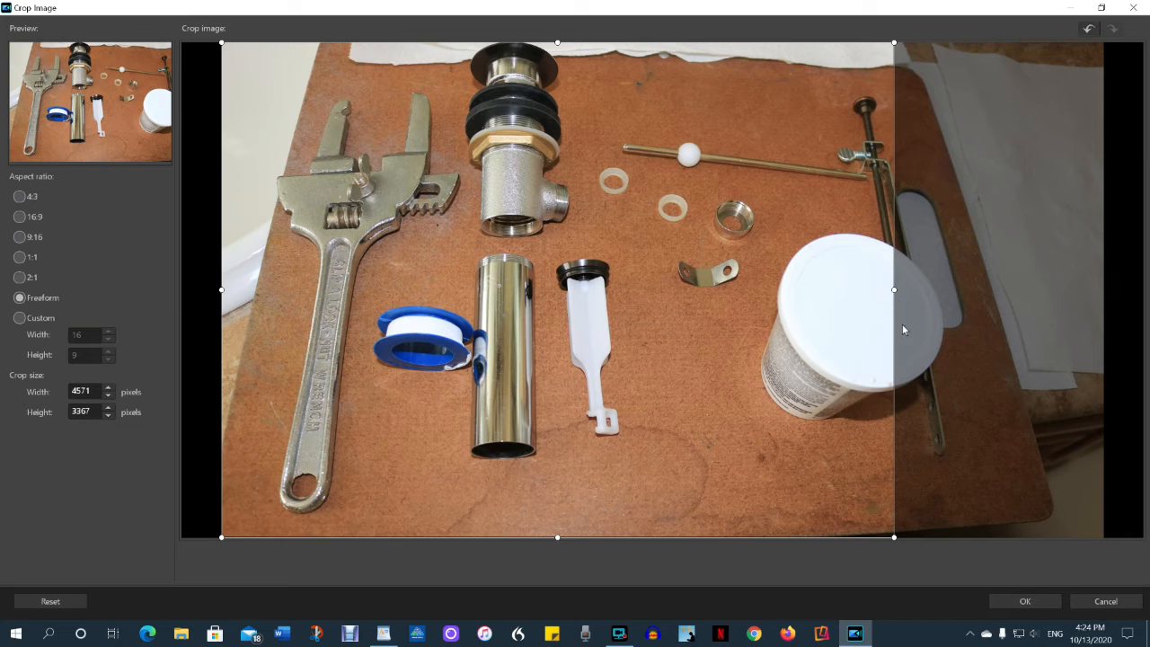
left_click(1028, 600)
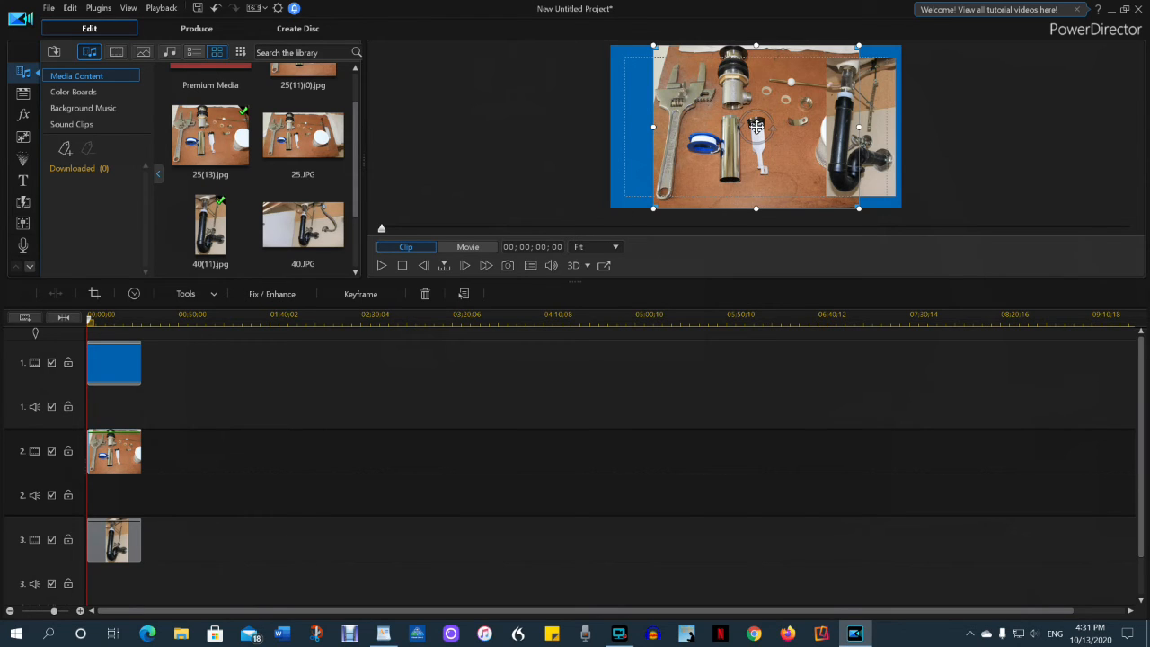
Arrange the tools photo at the frame's left and the pipe photo beside it, resized to matching heights with a blue border and gap.
left_click_drag(756, 127, 717, 127)
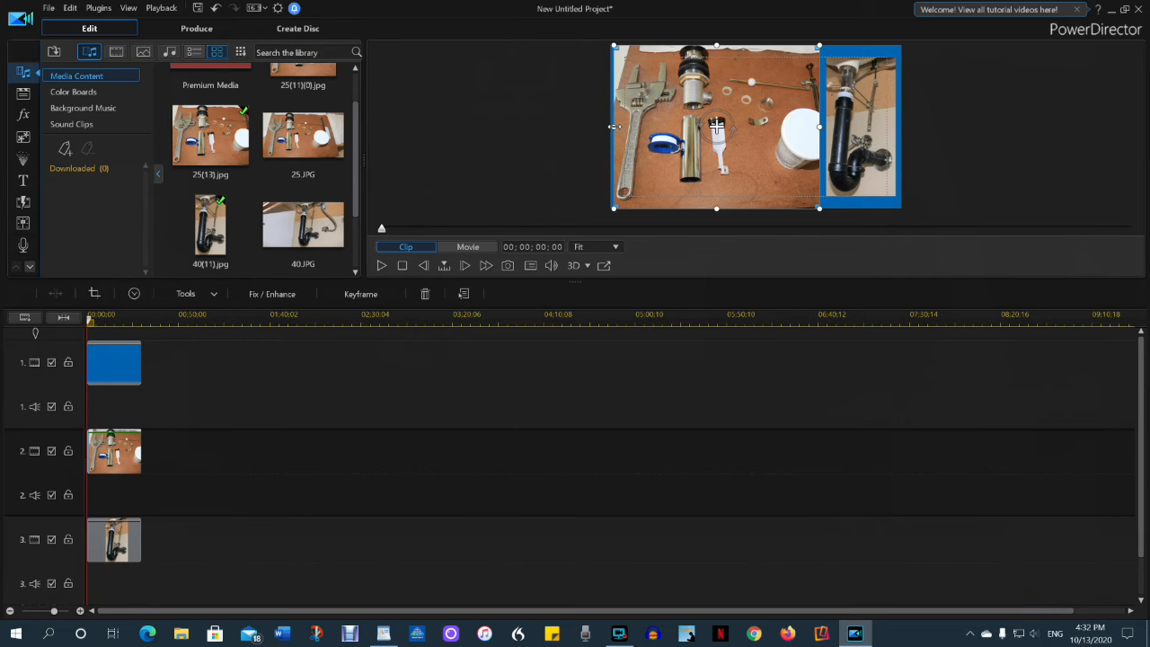
left_click_drag(614, 127, 616, 127)
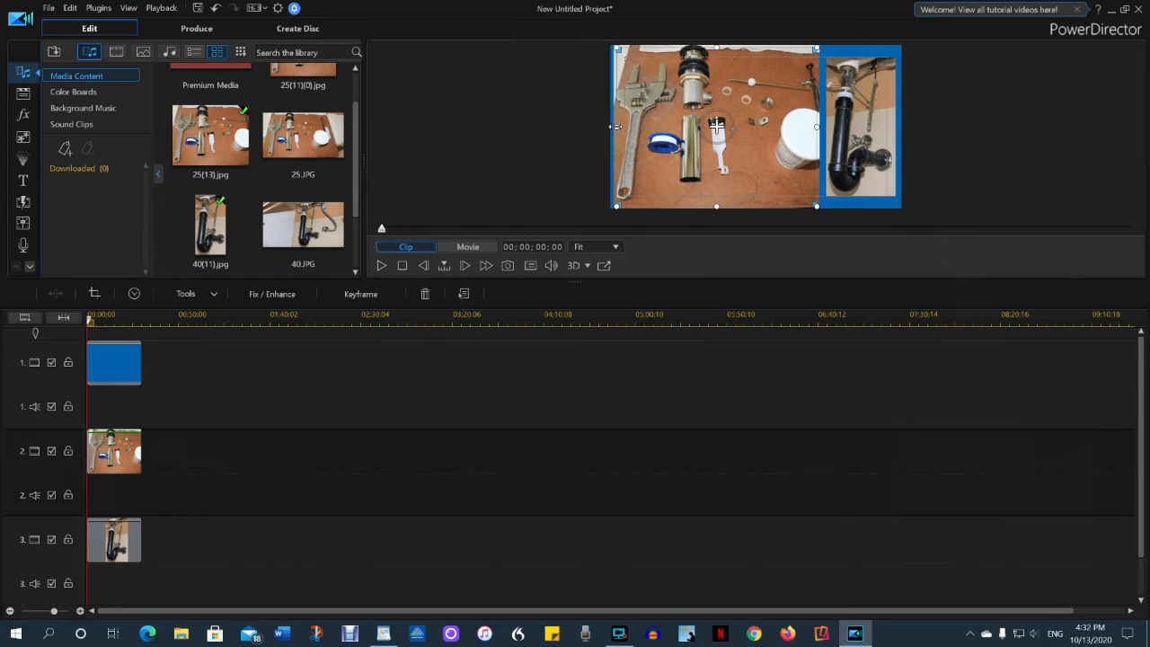
left_click_drag(616, 126, 624, 127)
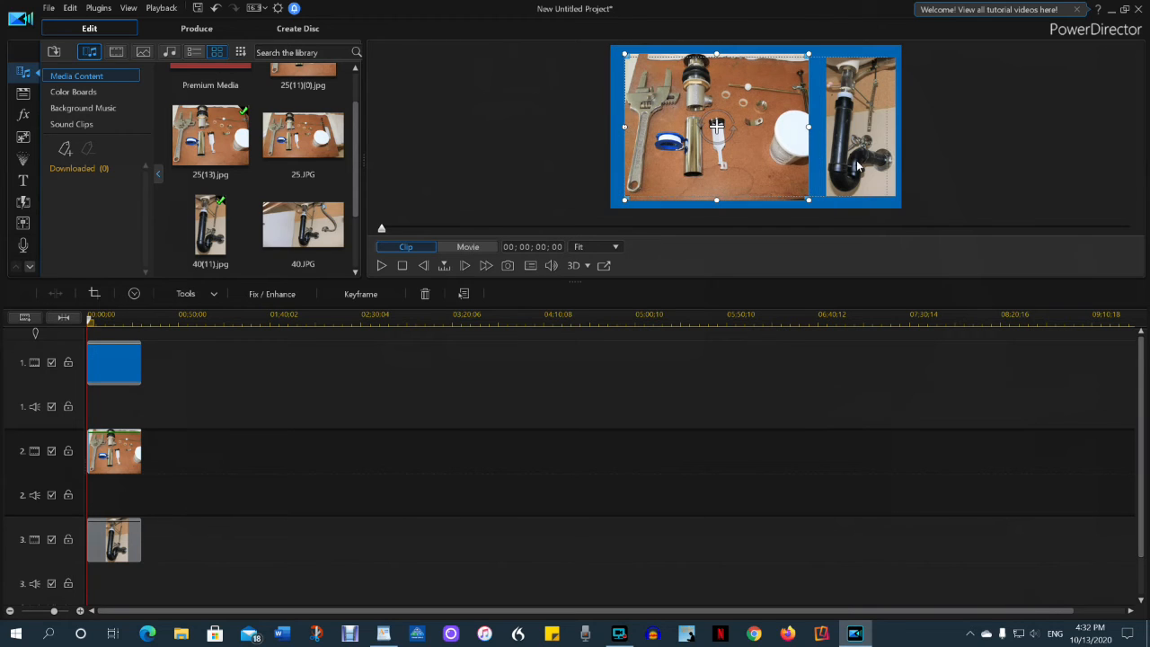
left_click(854, 83)
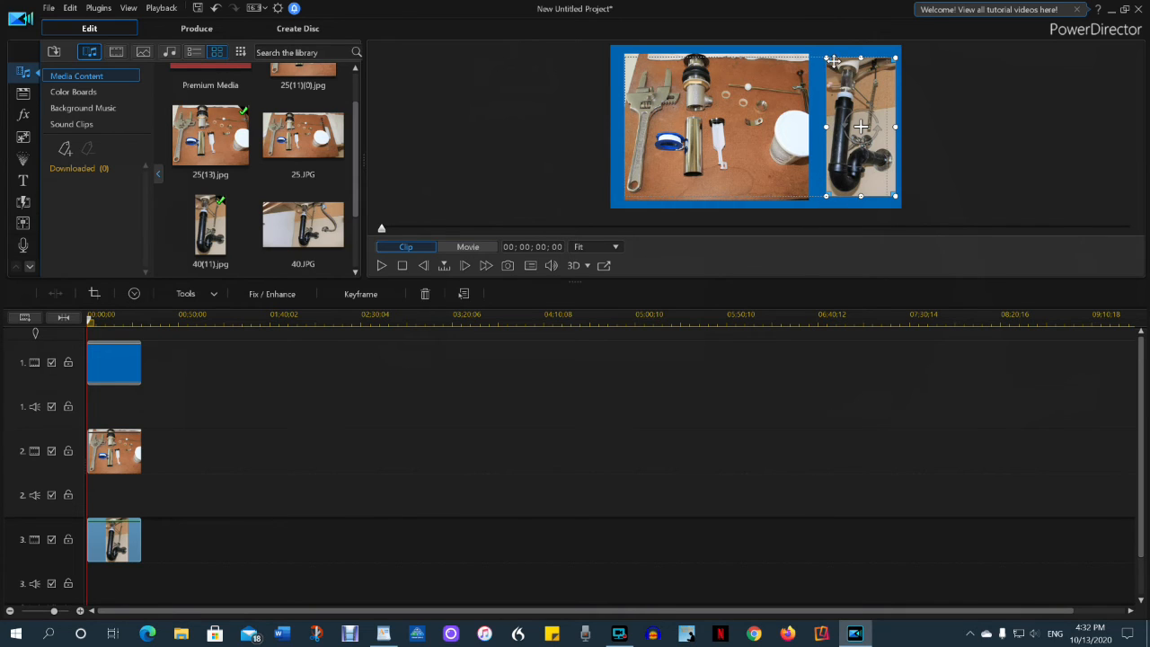
left_click_drag(828, 113, 854, 126)
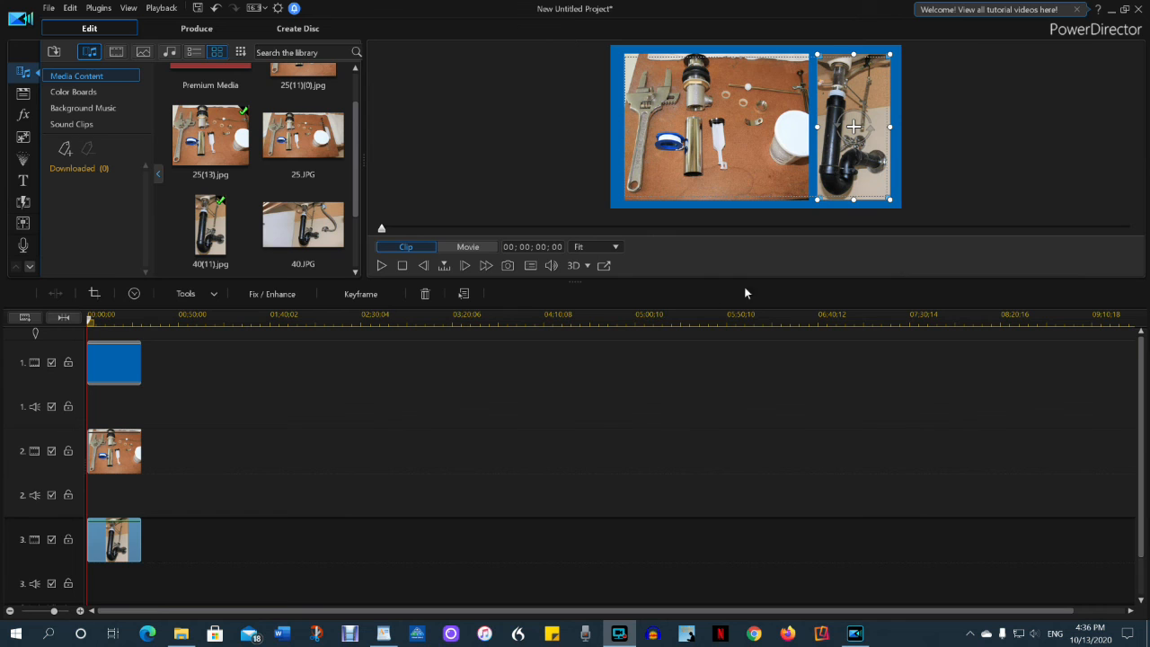
Take a snapshot of the finished composition and save it as a JPG named "comp with p".
left_click(509, 265)
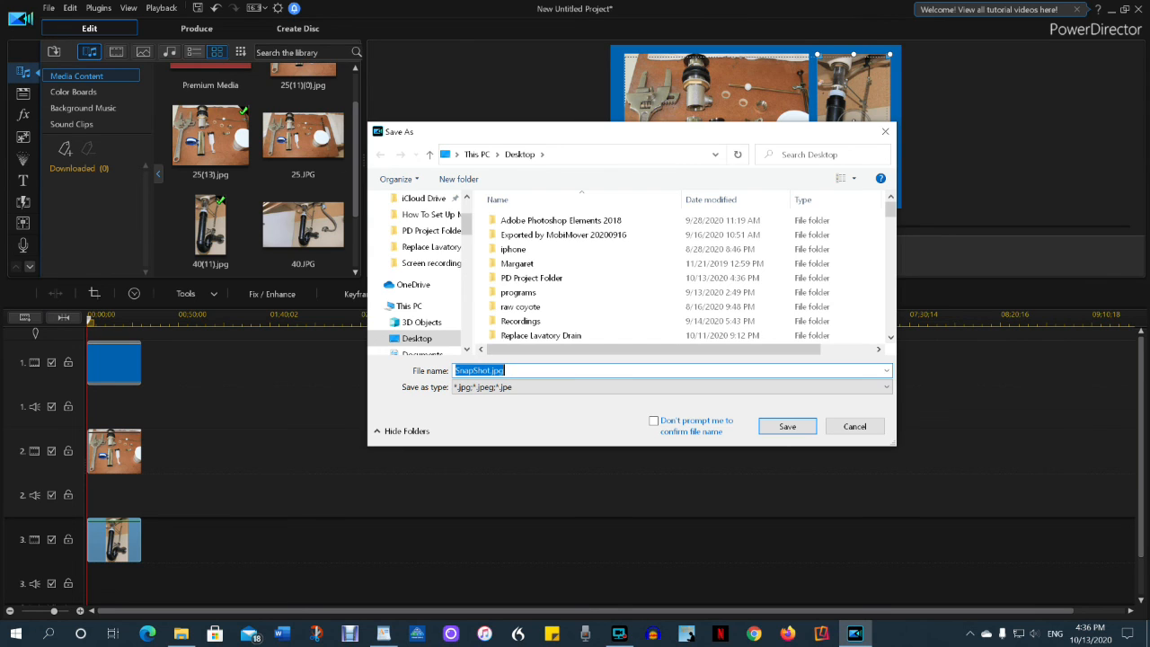
key("Tab")
double_click(467, 370)
type("comp with p")
left_click(792, 425)
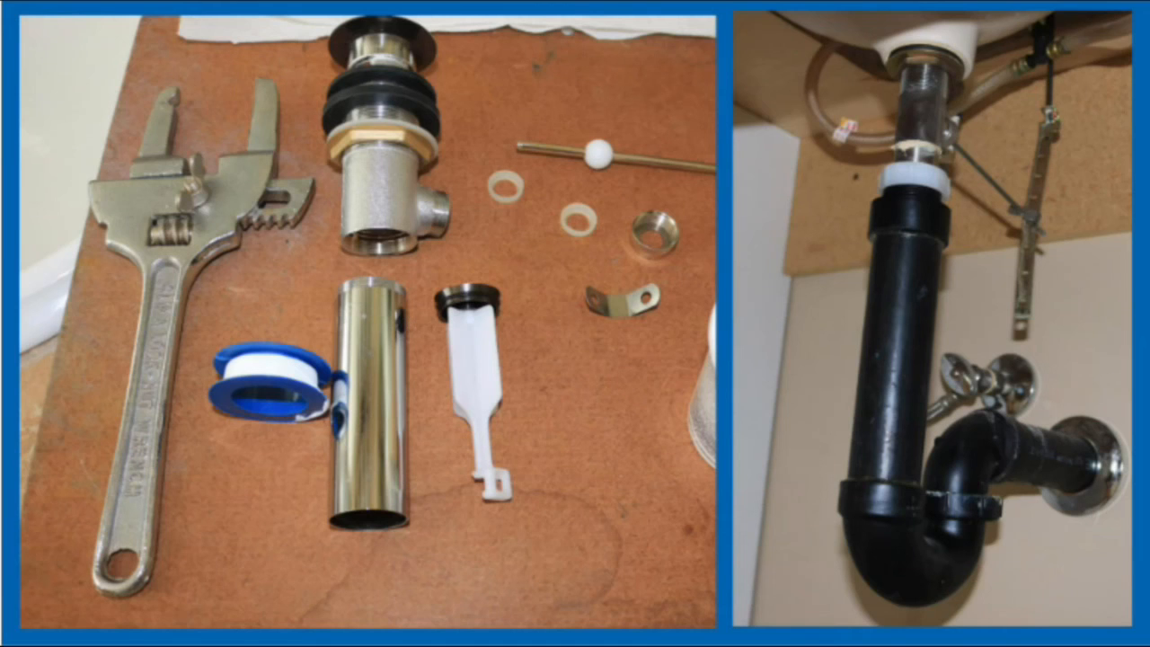
mouse_move(1027, 385)
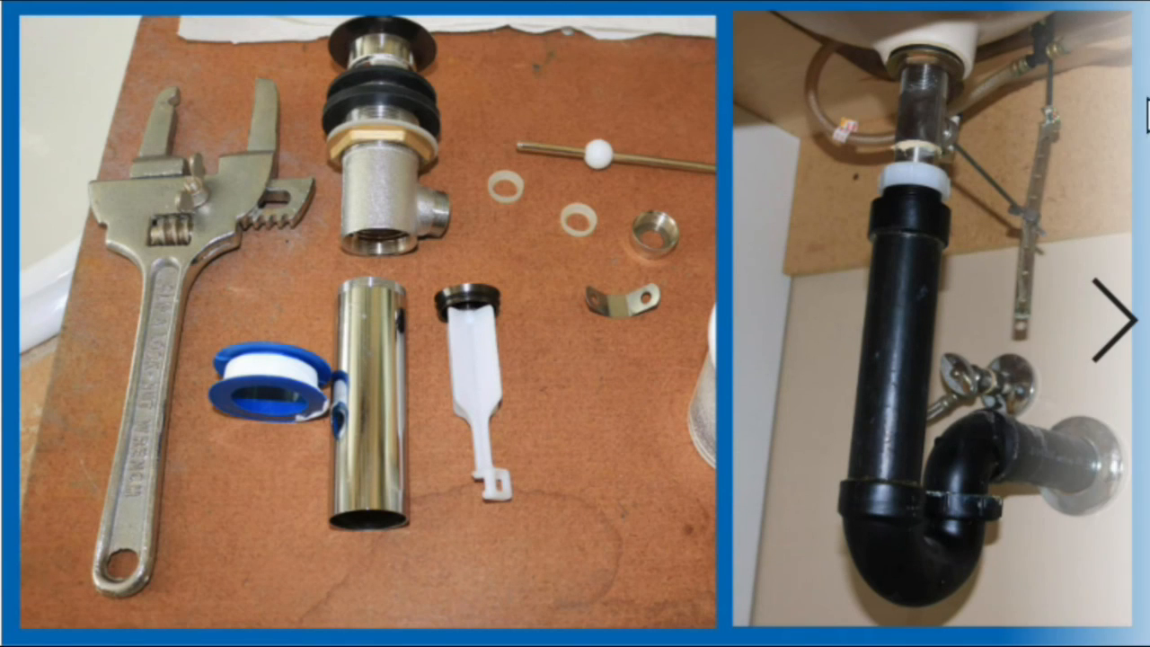